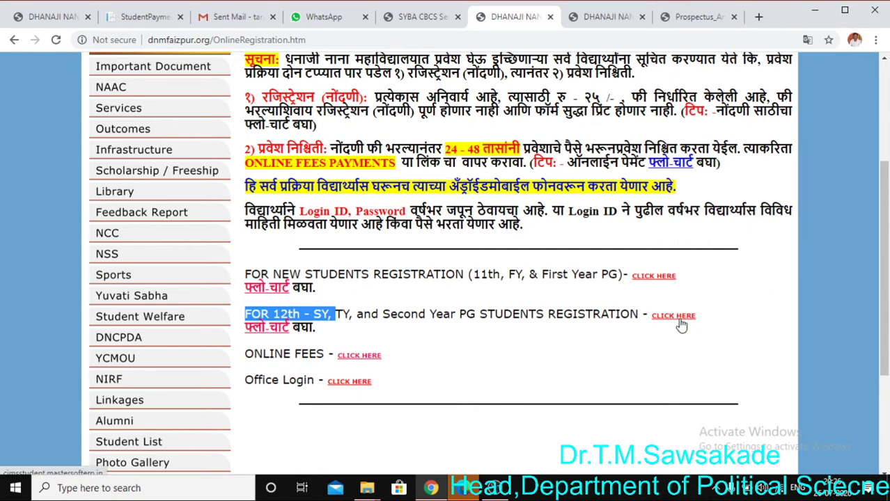
# Open the 12th/SY/TY registration portal and delete the old student ID from the username
pyautogui.click(676, 317)
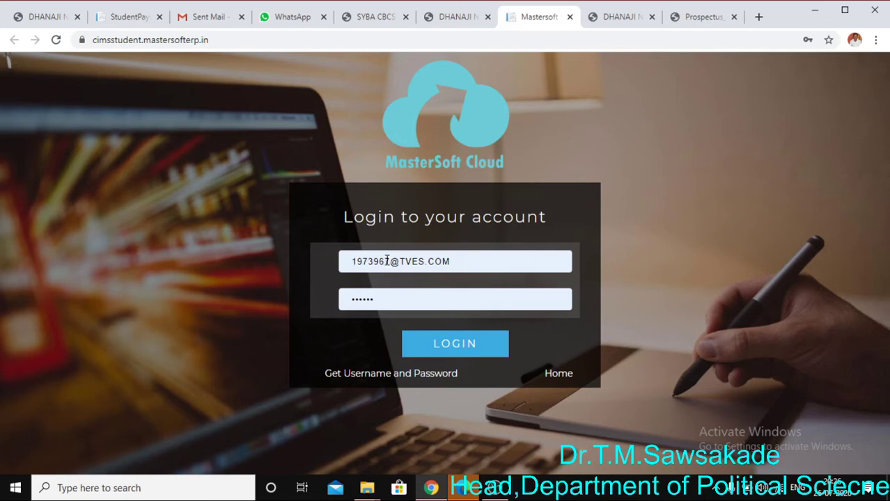
pyautogui.moveTo(392, 259); pyautogui.dragTo(334, 268)
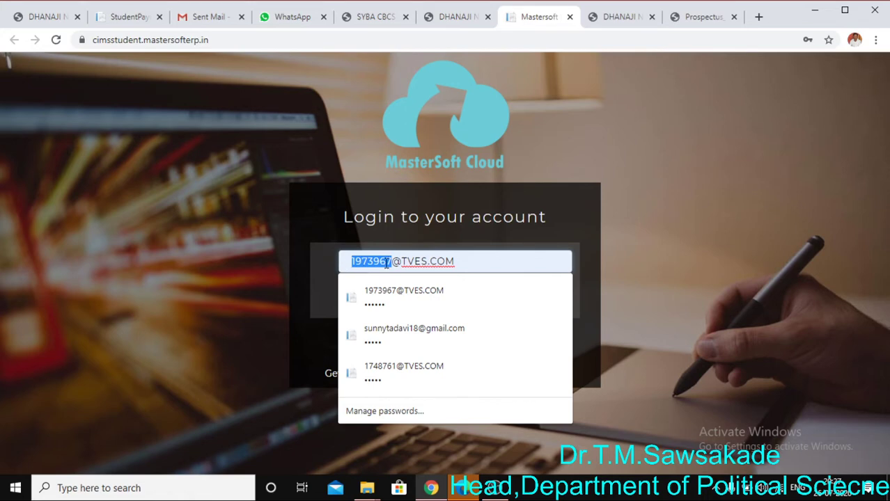
pyautogui.press('BackSpace')
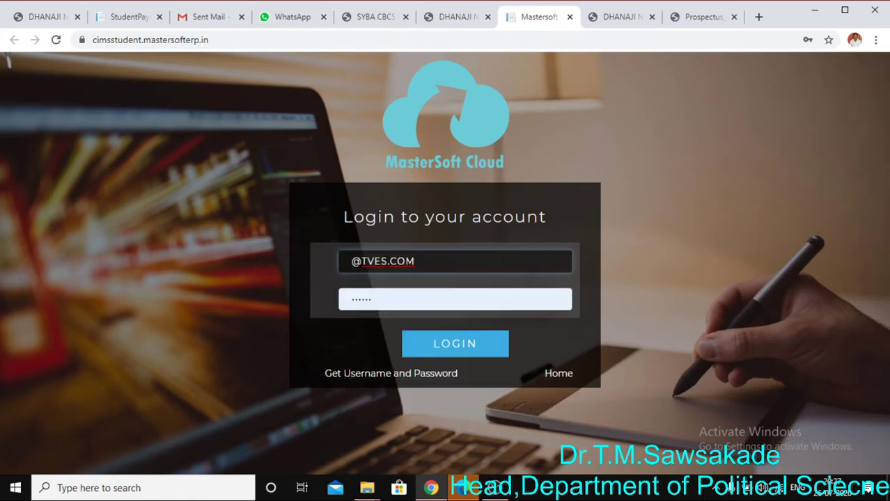
# Check the saved password and open the username and password recovery form
pyautogui.click(387, 301)
pyautogui.moveTo(387, 300); pyautogui.dragTo(343, 307)
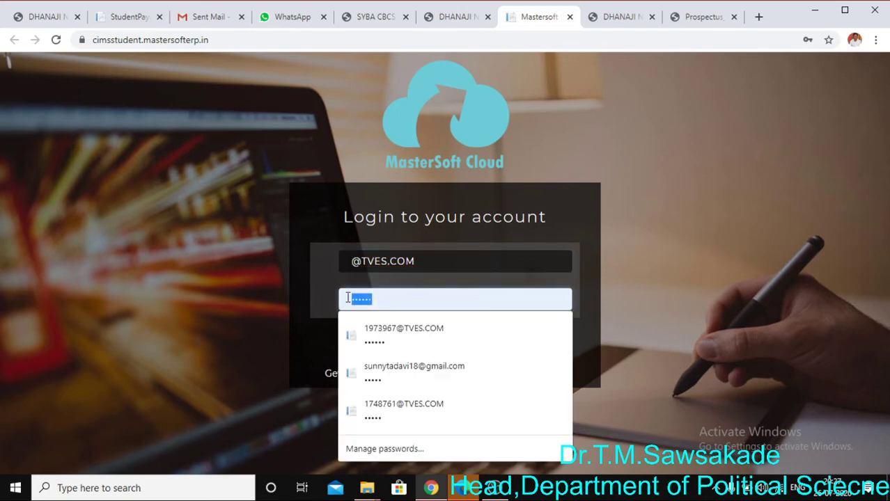
pyautogui.click(372, 298)
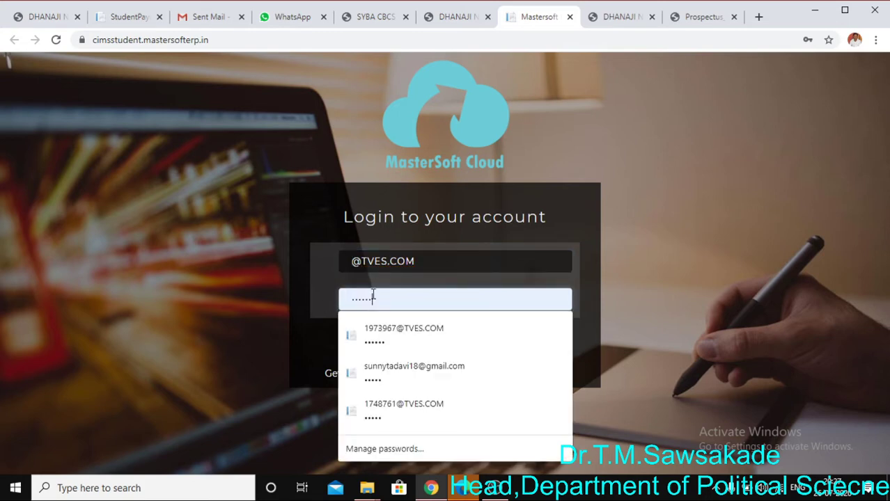
pyautogui.click(591, 280)
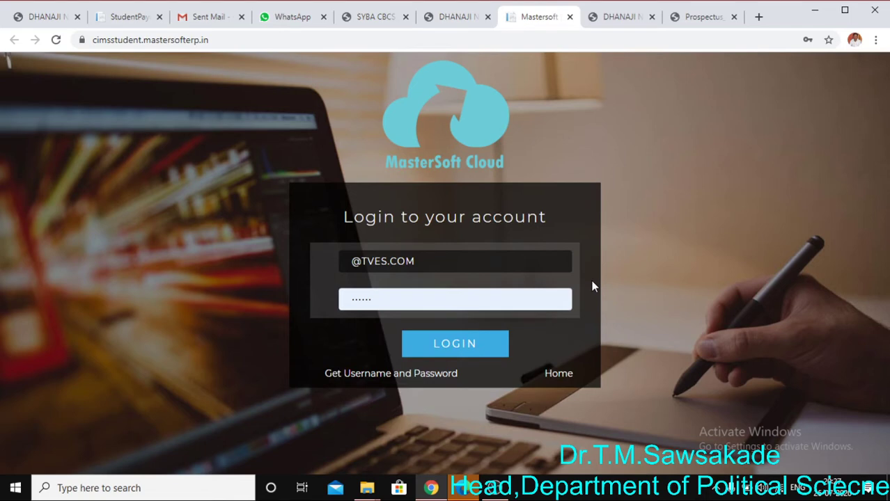
pyautogui.click(369, 376)
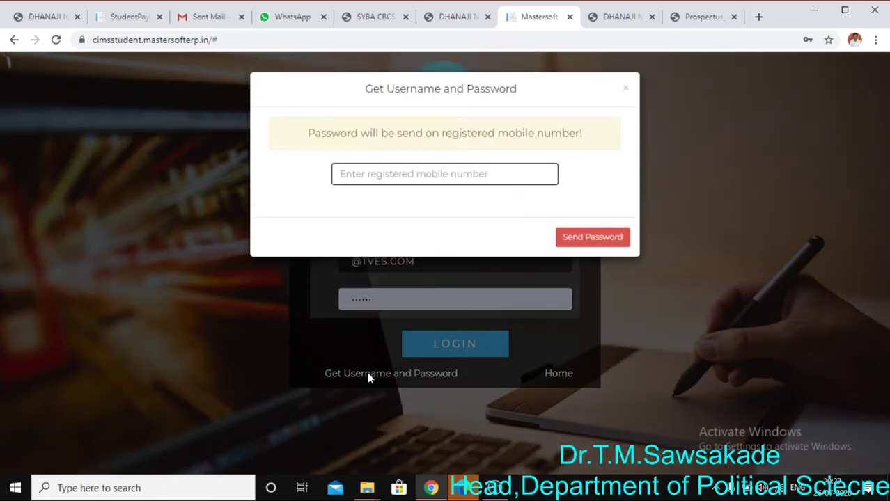
# Start on the registered mobile number field, then close the recovery form without submitting
pyautogui.click(416, 174)
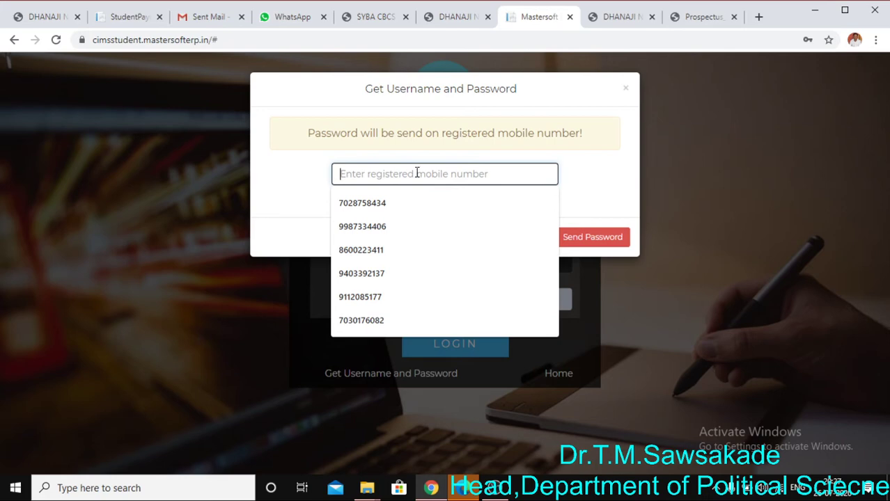
pyautogui.click(586, 192)
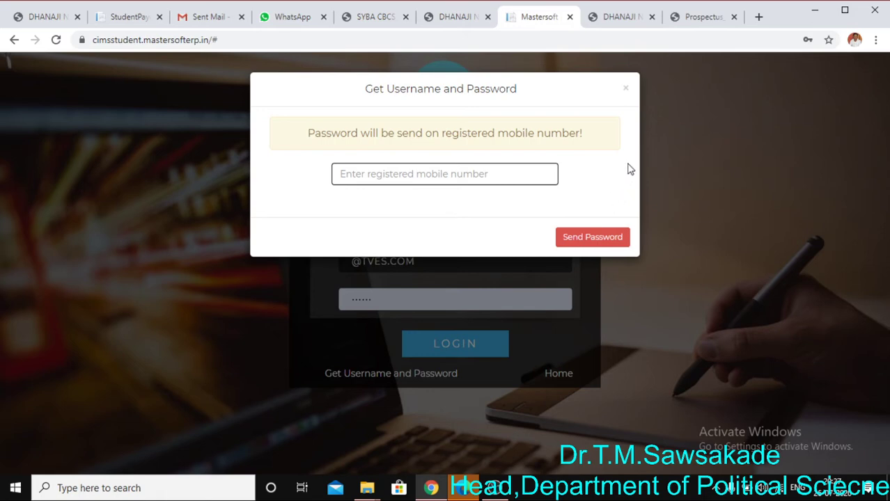
pyautogui.click(626, 91)
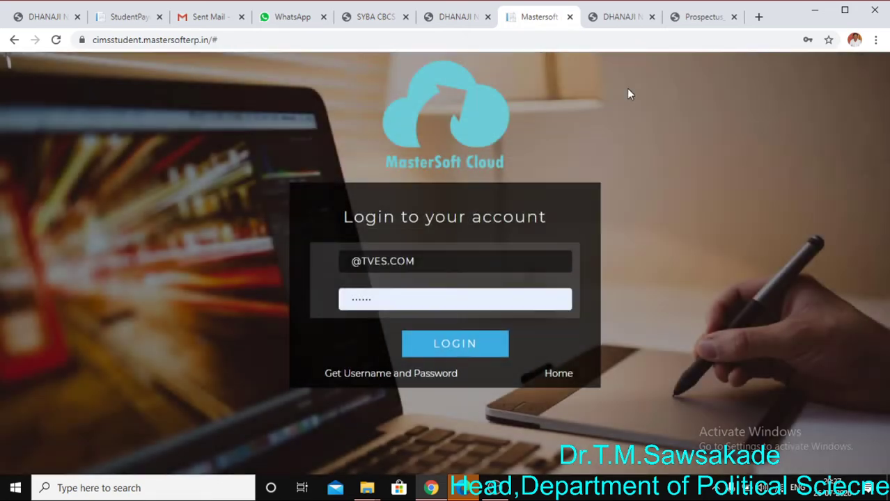
pyautogui.click(352, 261)
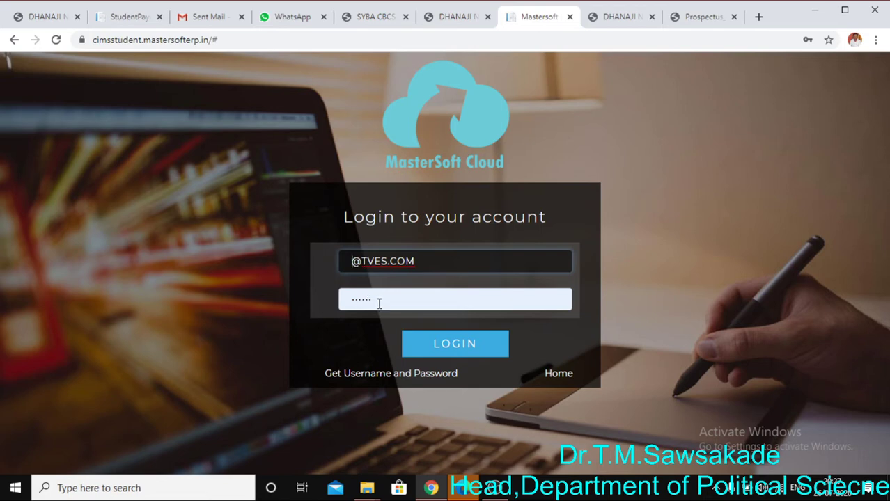
pyautogui.write('***')
pyautogui.press('Down')
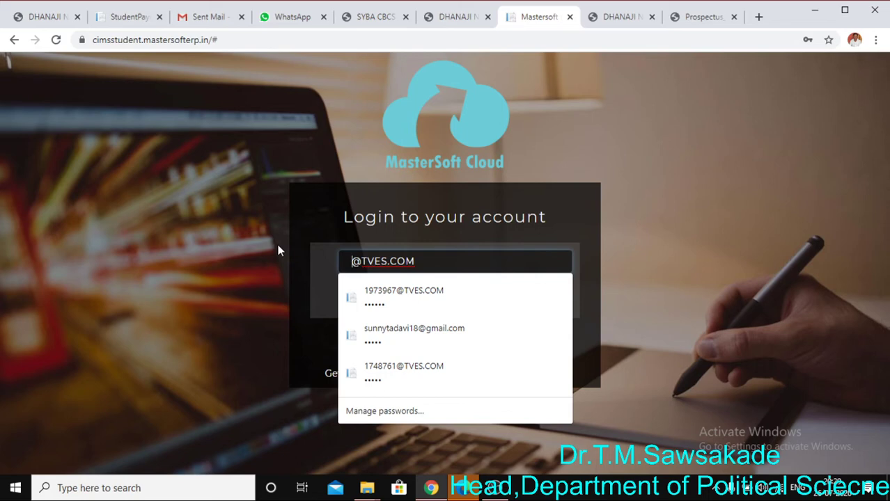
pyautogui.write('4930')
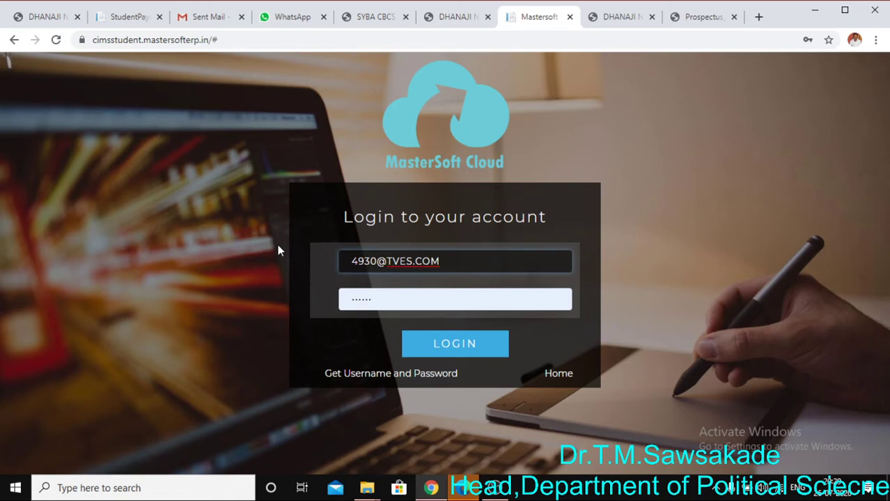
pyautogui.write('86')
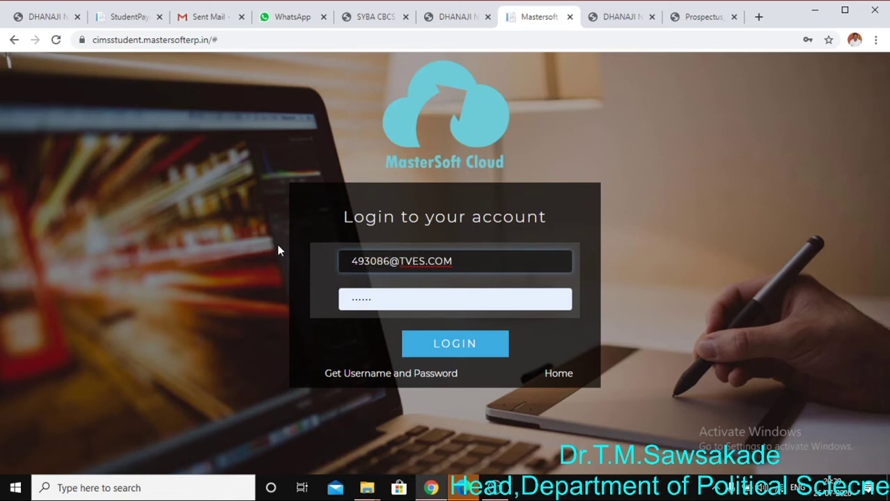
pyautogui.moveTo(351, 261); pyautogui.dragTo(470, 255)
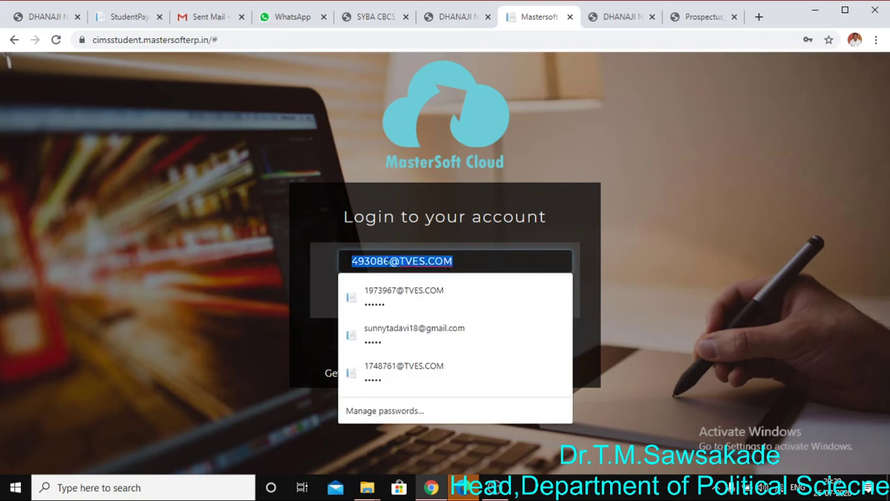
pyautogui.click(383, 261)
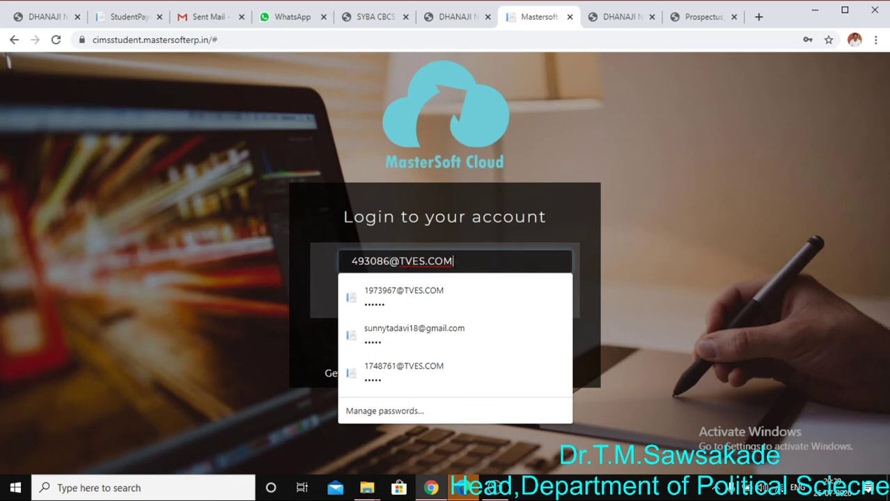
pyautogui.click(587, 280)
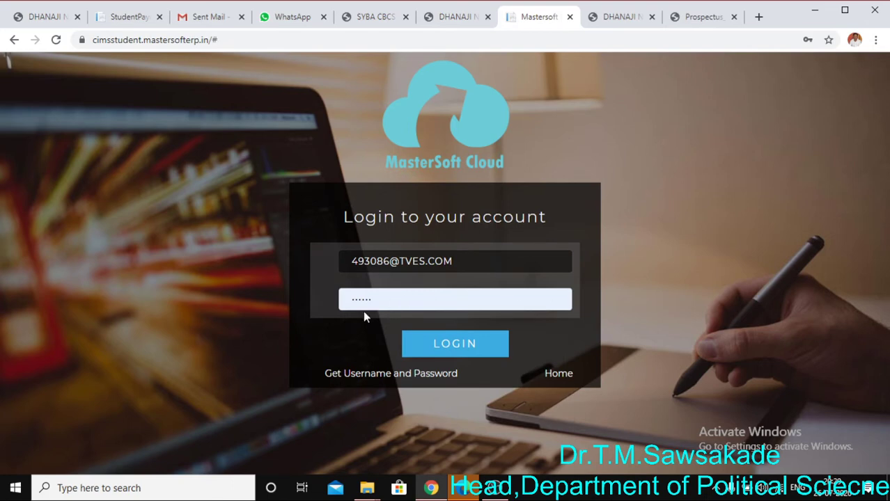
# Replace the saved password with the student's new password
pyautogui.doubleClick(455, 300)
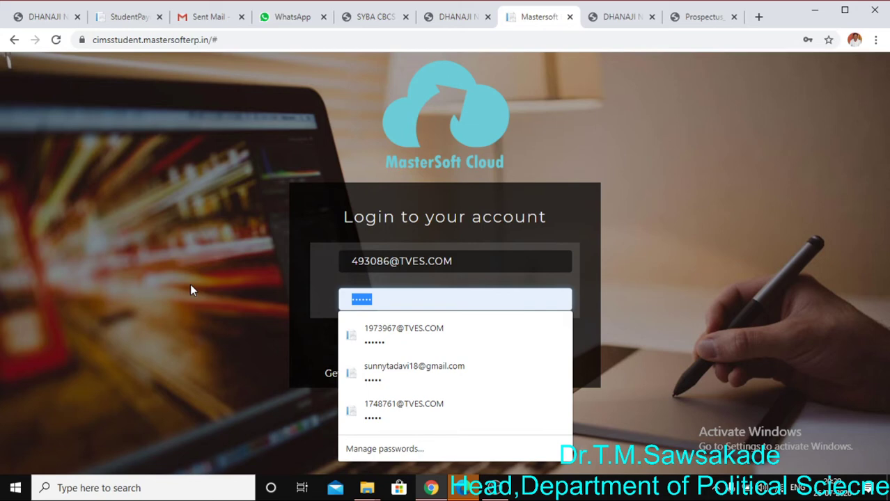
pyautogui.press('Escape')
pyautogui.write('••')
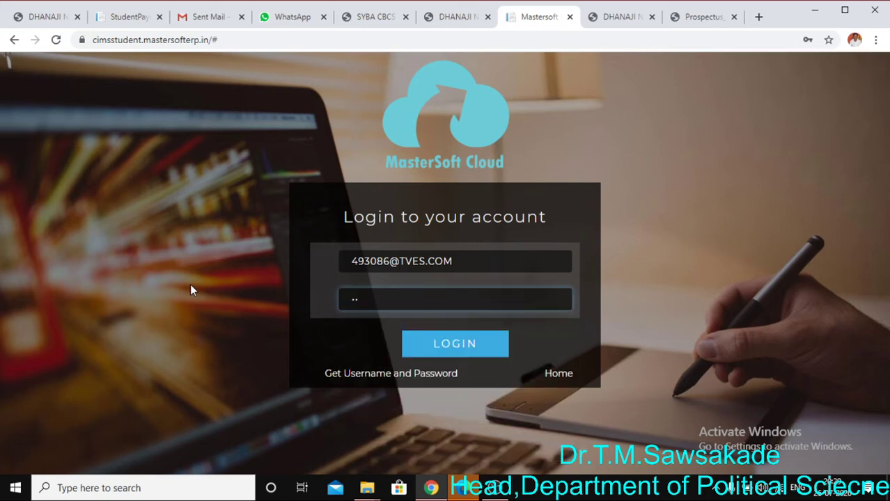
pyautogui.write('••••••••')
# Log in and open the examination time table form
pyautogui.click(436, 348)
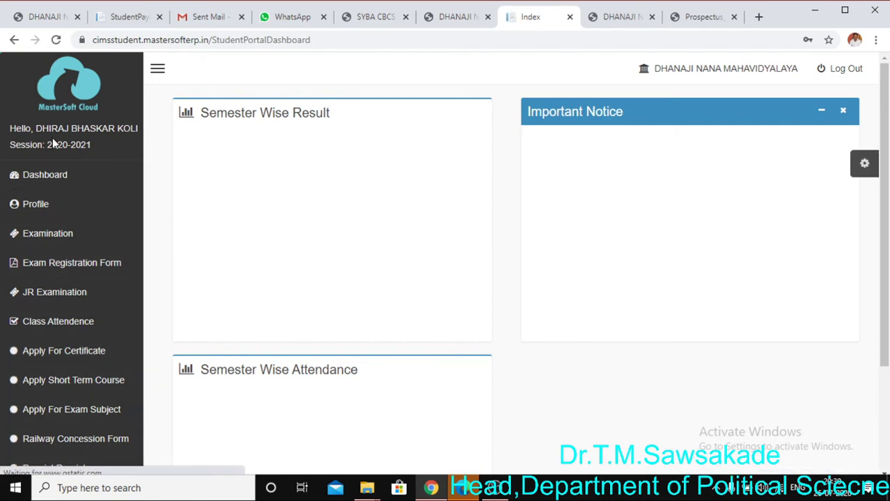
pyautogui.moveTo(10, 129); pyautogui.dragTo(127, 145)
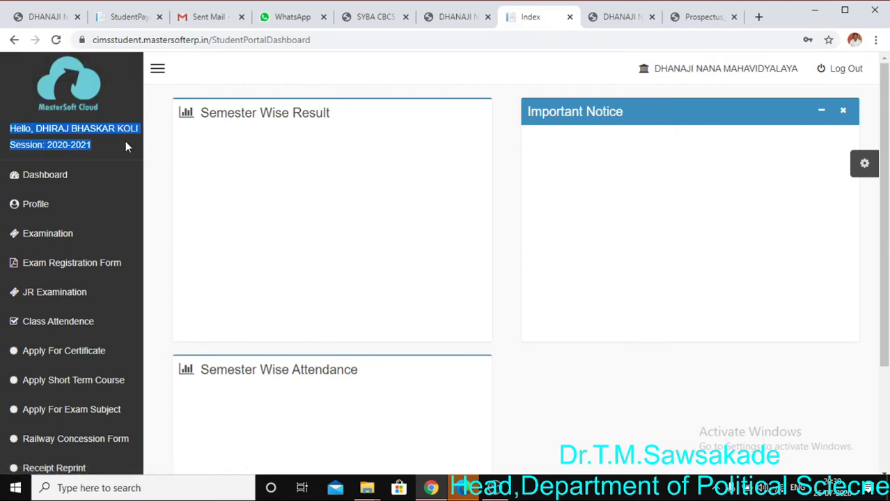
pyautogui.click(103, 174)
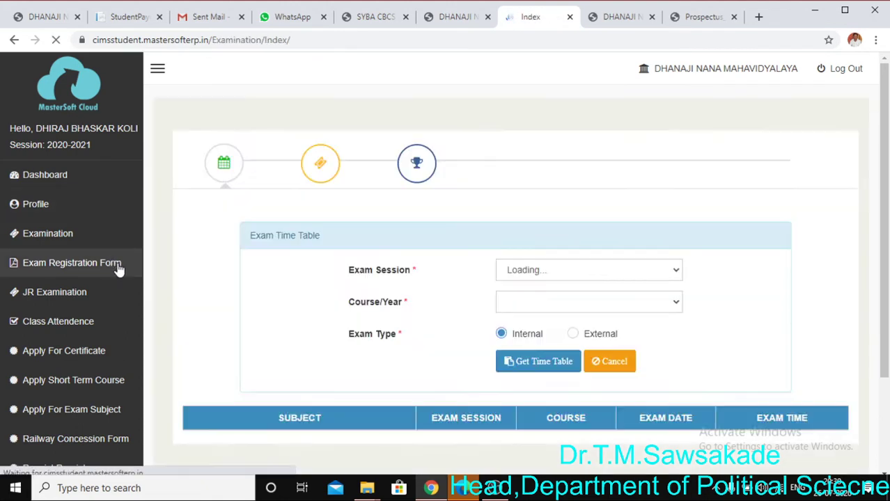
# Expand Online Registration in the sidebar and load the Personal details form
pyautogui.scroll(-2, 115, 268)
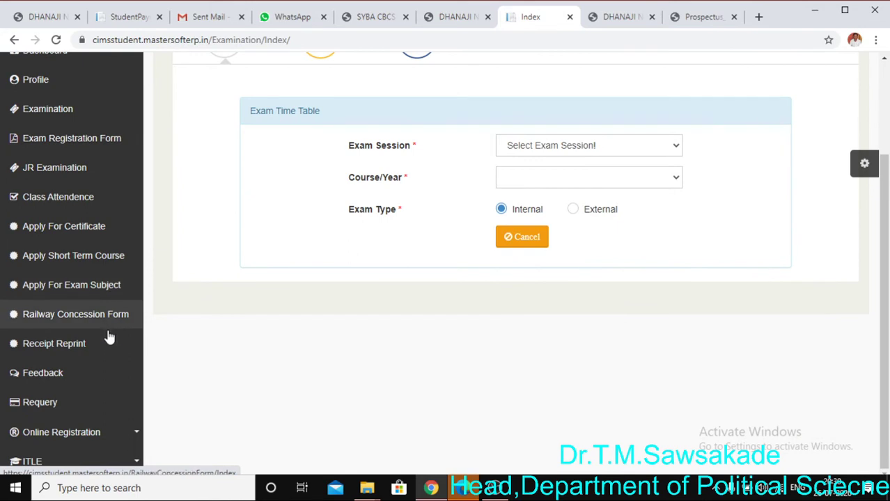
pyautogui.click(81, 440)
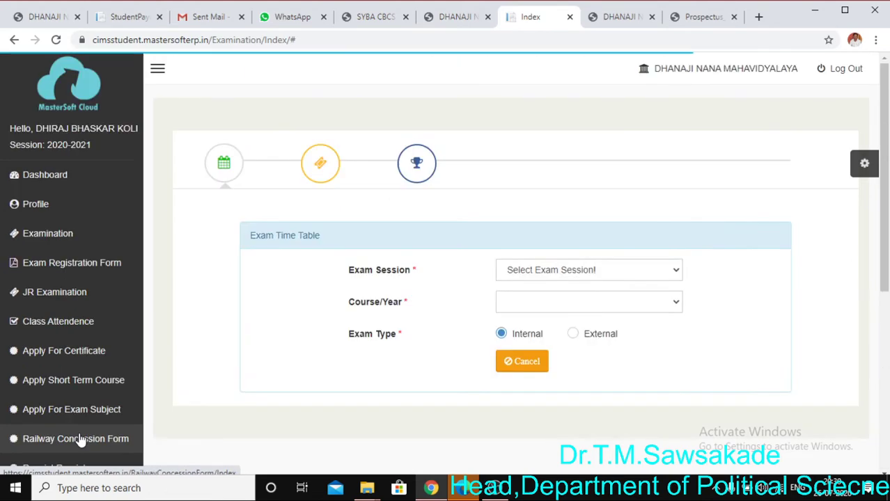
pyautogui.scroll(-5, 278, 298)
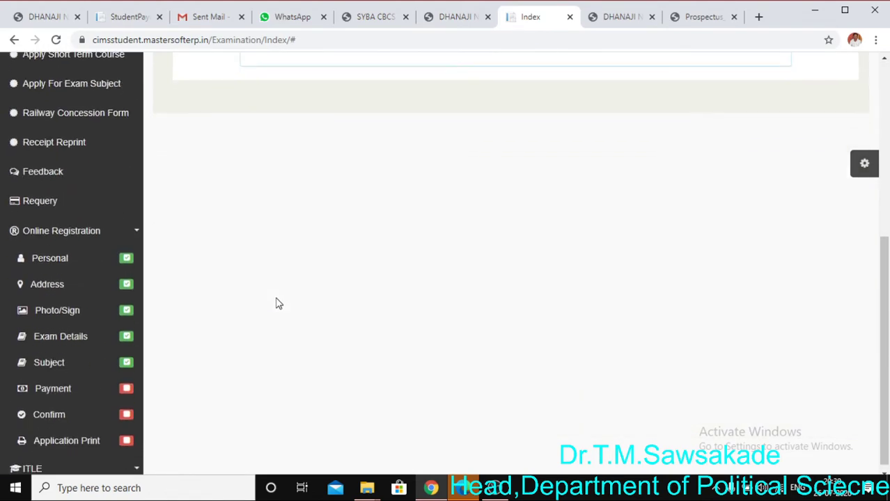
pyautogui.click(89, 262)
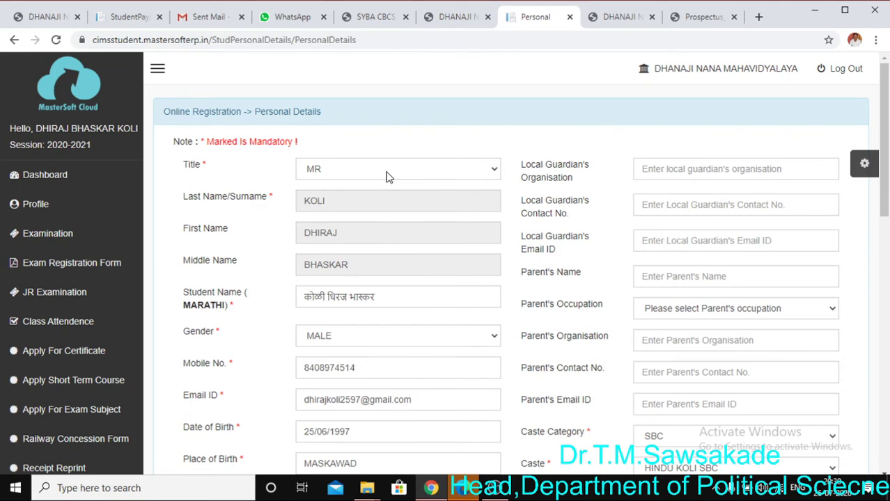
# Review the personal details, including the Marathi name and father's contact number
pyautogui.click(389, 301)
pyautogui.scroll(-2, 389, 301)
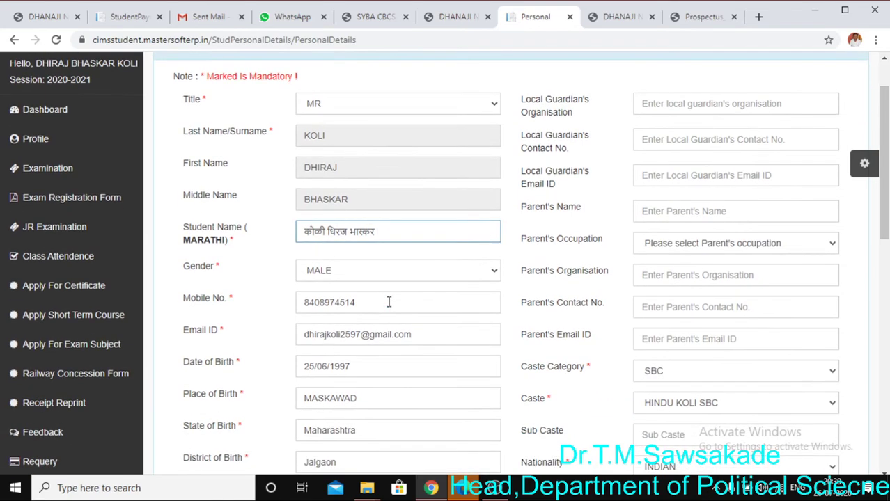
pyautogui.scroll(-1, 335, 276)
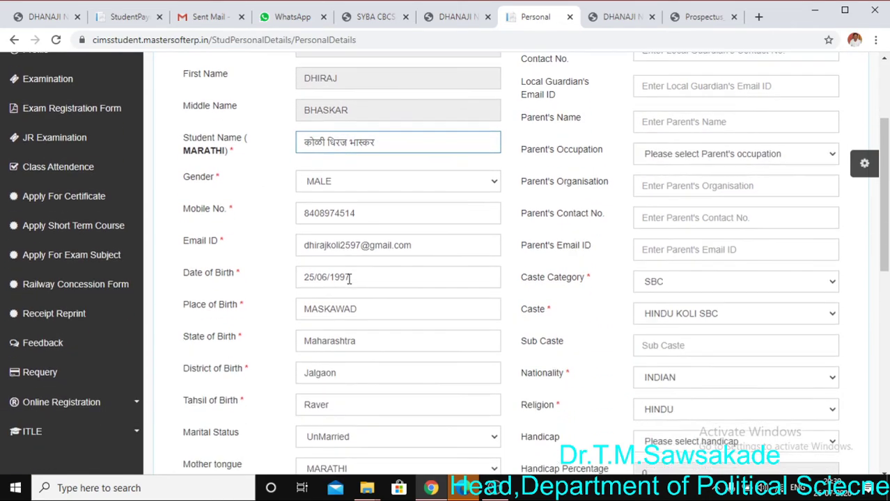
pyautogui.scroll(-3, 330, 300)
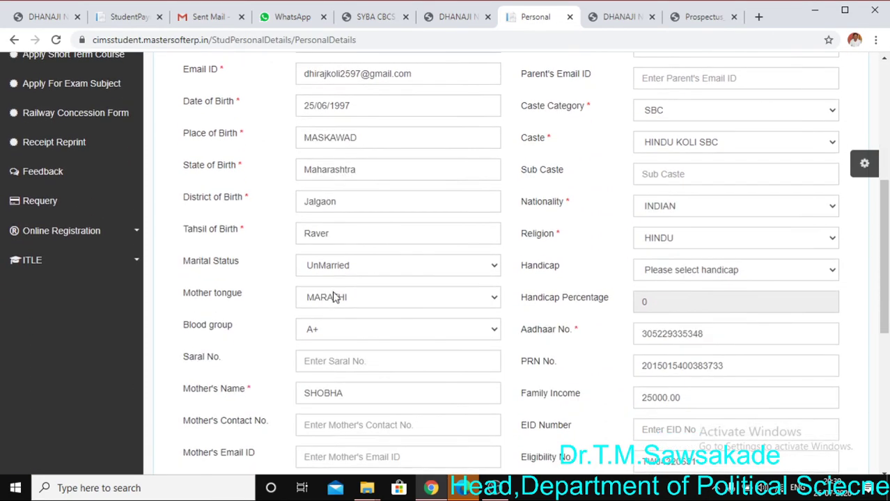
pyautogui.scroll(-1, 343, 270)
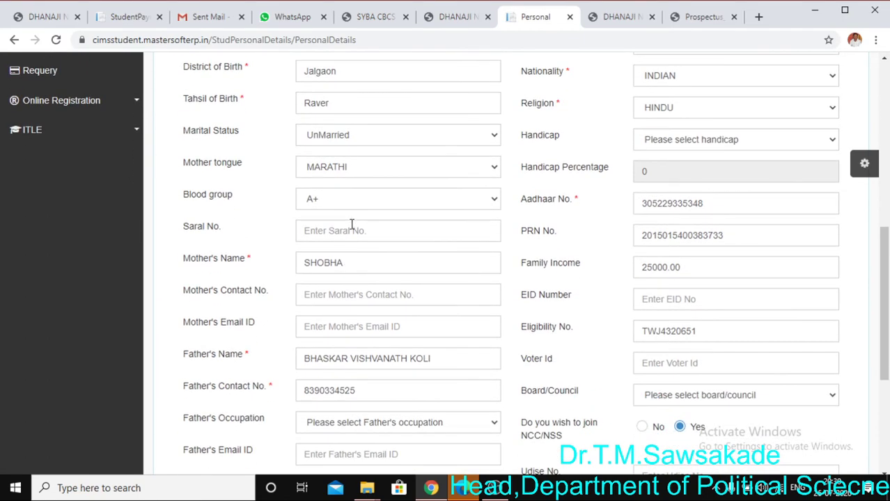
pyautogui.scroll(-2, 351, 224)
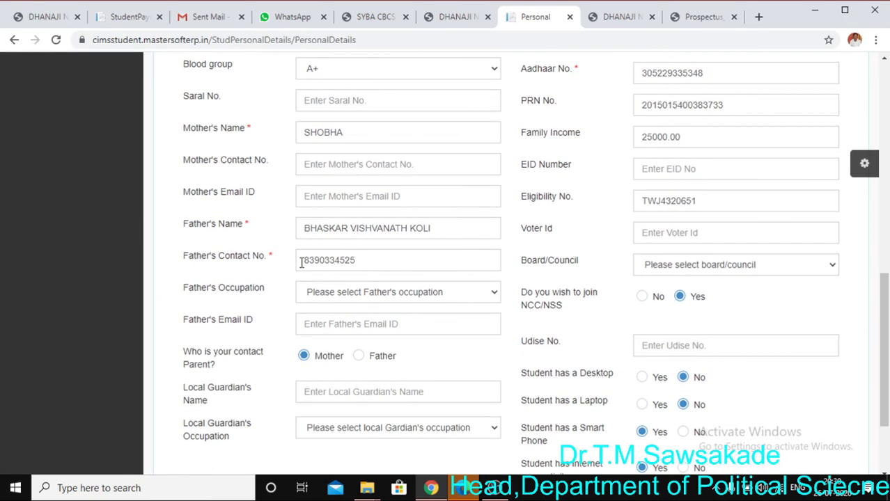
pyautogui.click(363, 266)
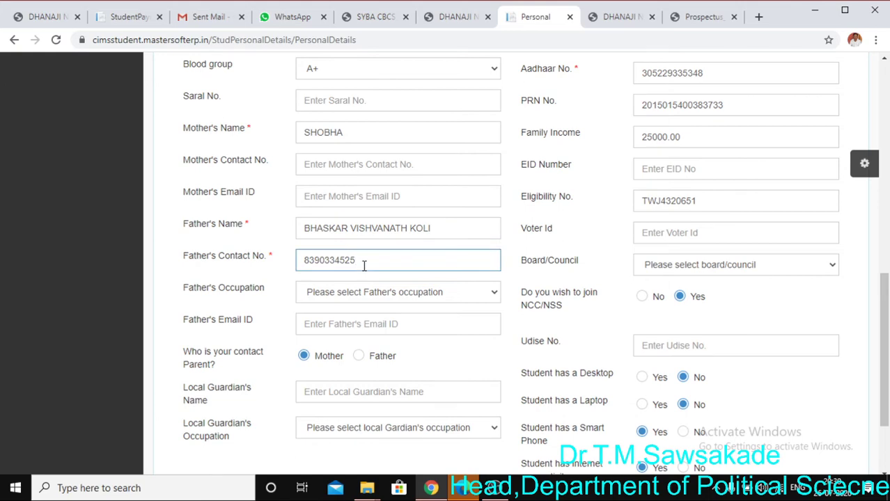
# Save the personal details with Save & Next to reach Address Details
pyautogui.scroll(-2, 363, 264)
pyautogui.scroll(4, 416, 374)
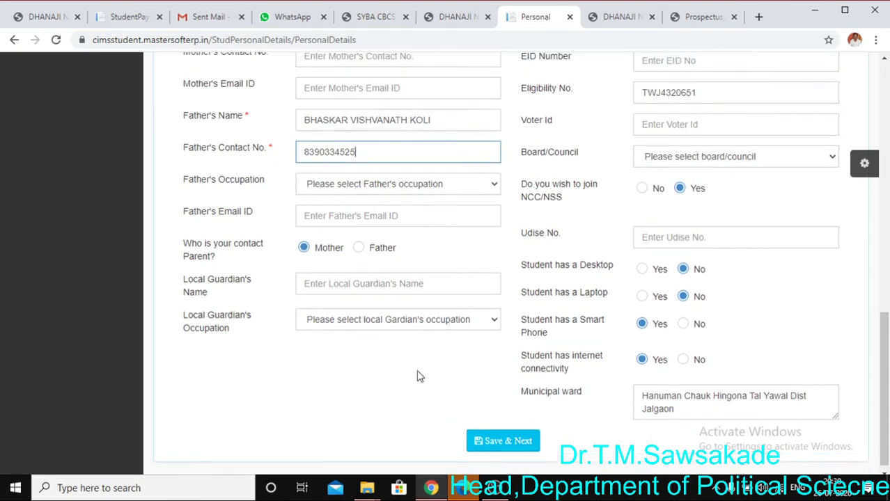
pyautogui.scroll(2, 420, 376)
pyautogui.scroll(2, 586, 200)
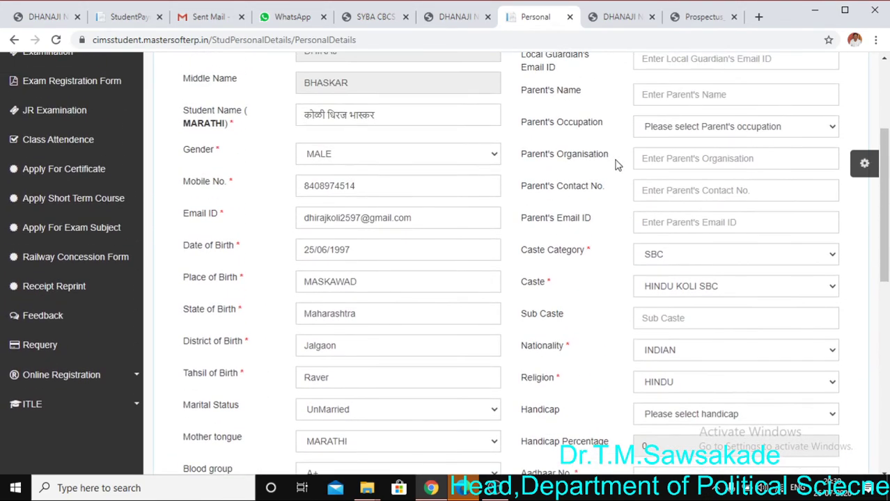
pyautogui.scroll(3, 661, 120)
pyautogui.scroll(-8, 665, 129)
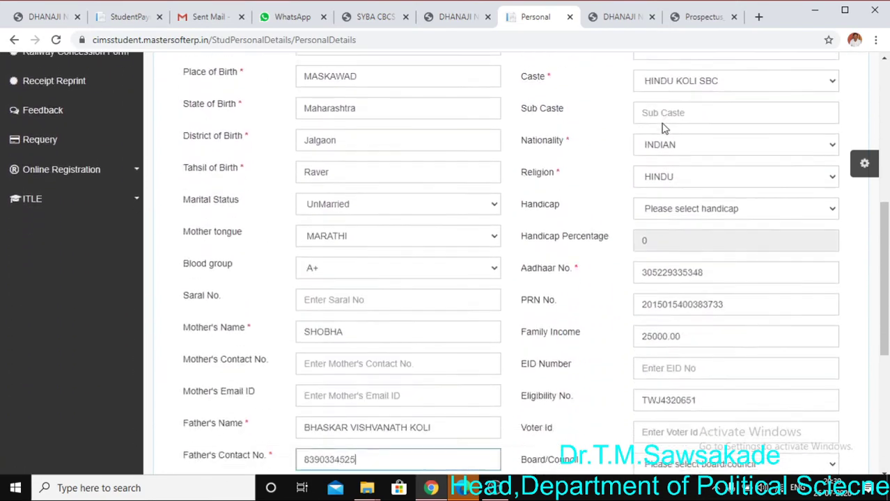
pyautogui.scroll(-2, 688, 207)
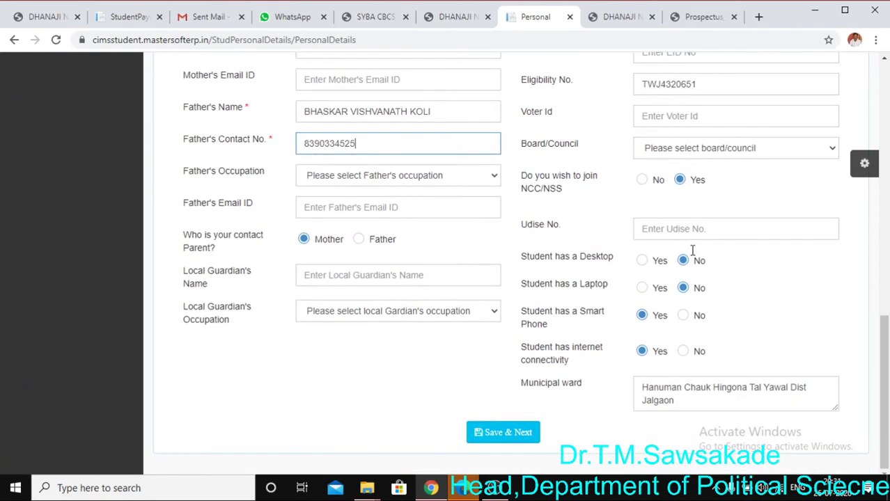
pyautogui.click(499, 433)
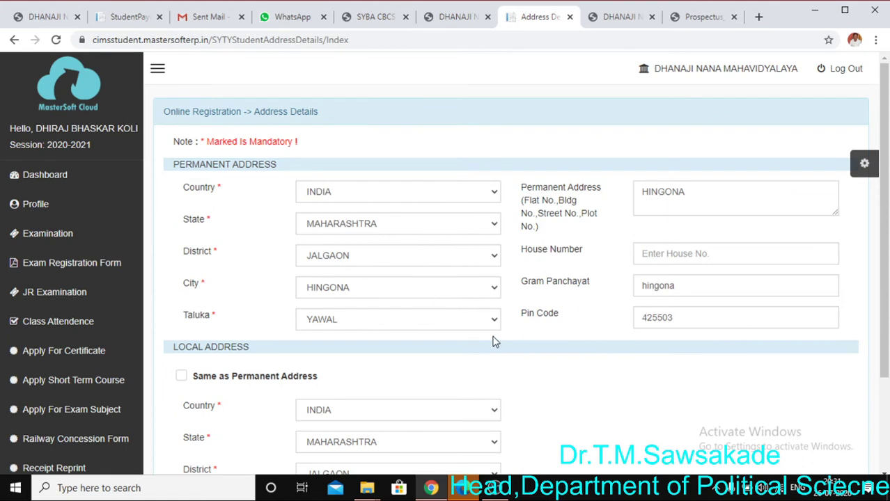
# Save the prefilled Hingona, Yawal, 425503 address with Save & Next
pyautogui.scroll(-3, 491, 341)
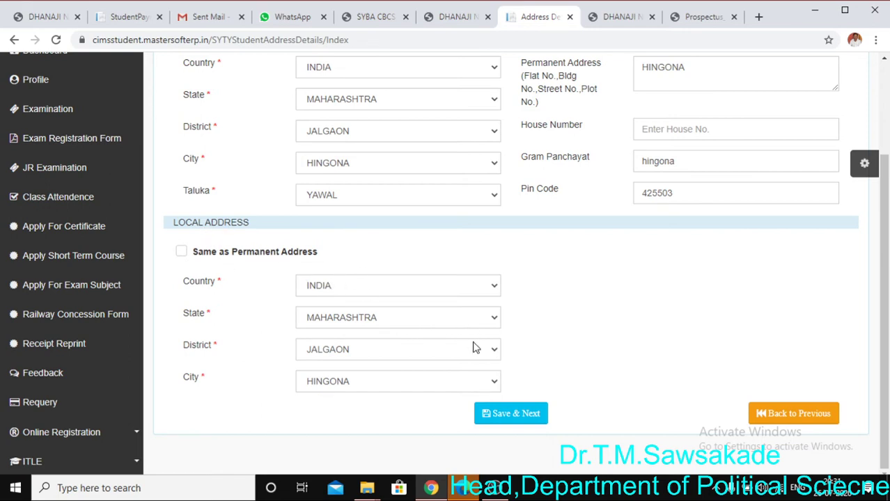
pyautogui.click(505, 418)
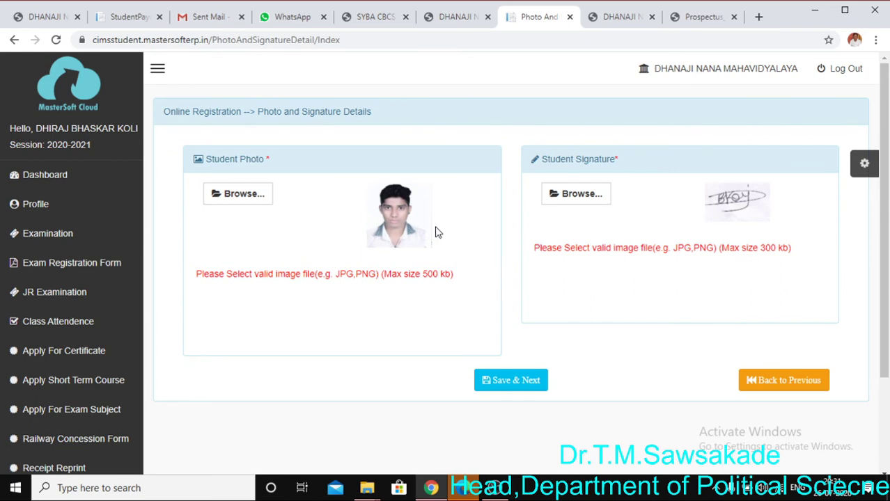
# Cancel the photo file chooser, keeping the current photo and signature, and Save & Next
pyautogui.click(251, 201)
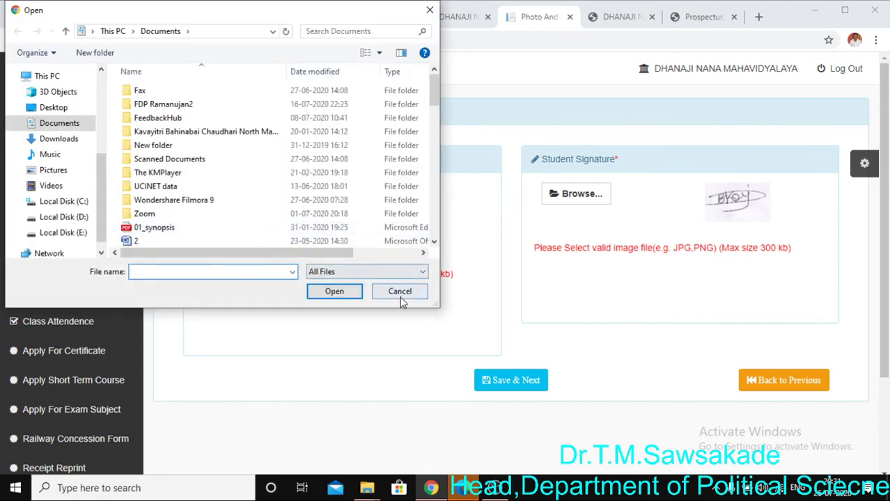
pyautogui.click(400, 292)
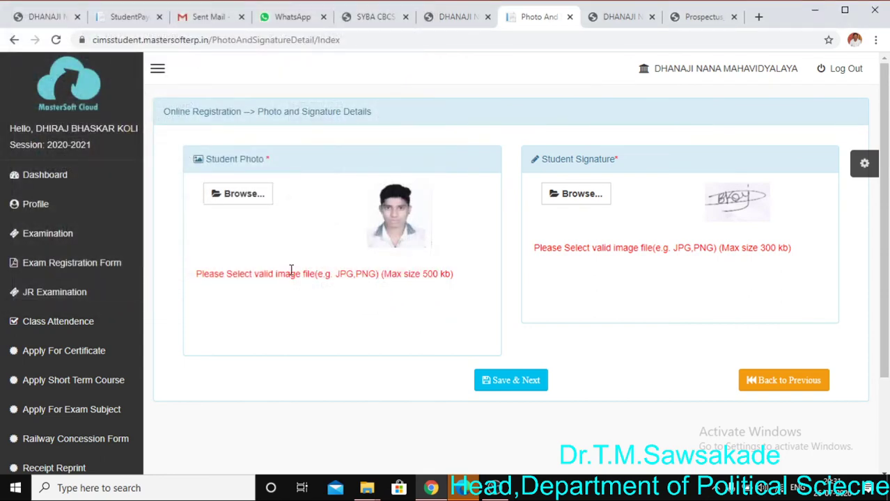
pyautogui.click(517, 388)
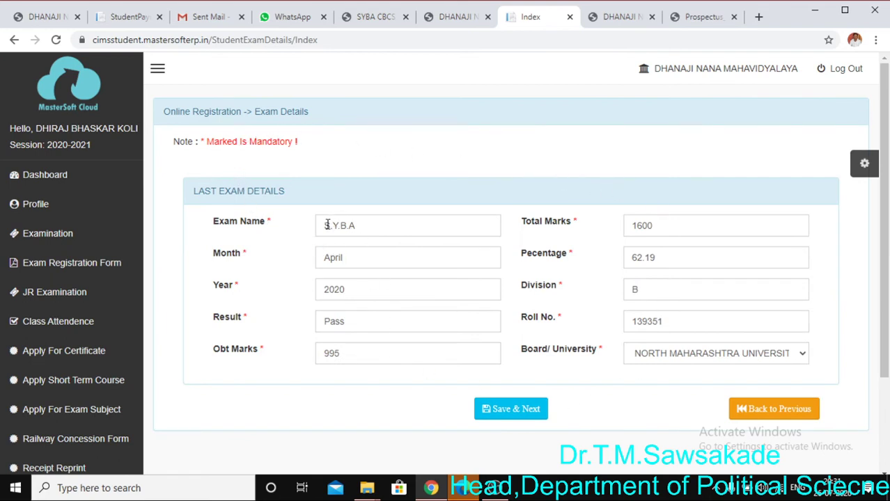
# Check the exam name S.Y.B.A, month April, year 2020 and obtained marks 995
pyautogui.moveTo(326, 225); pyautogui.dragTo(352, 222)
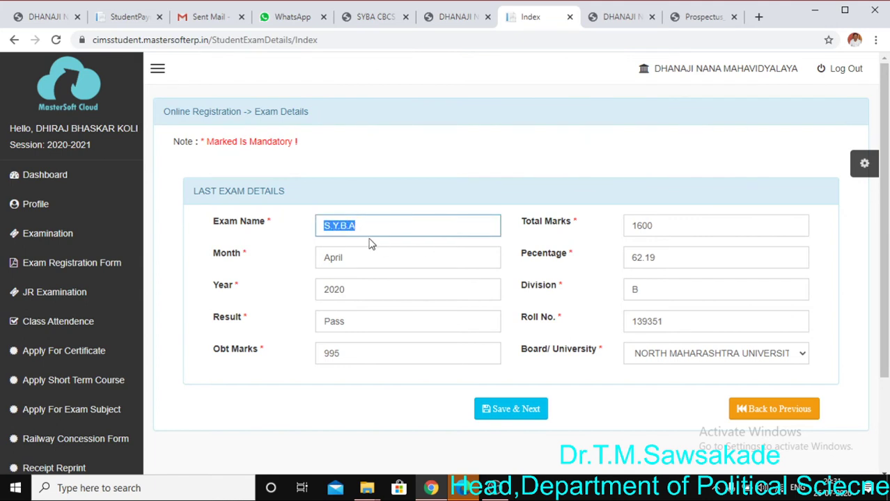
pyautogui.click(359, 249)
pyautogui.moveTo(321, 262); pyautogui.dragTo(362, 257)
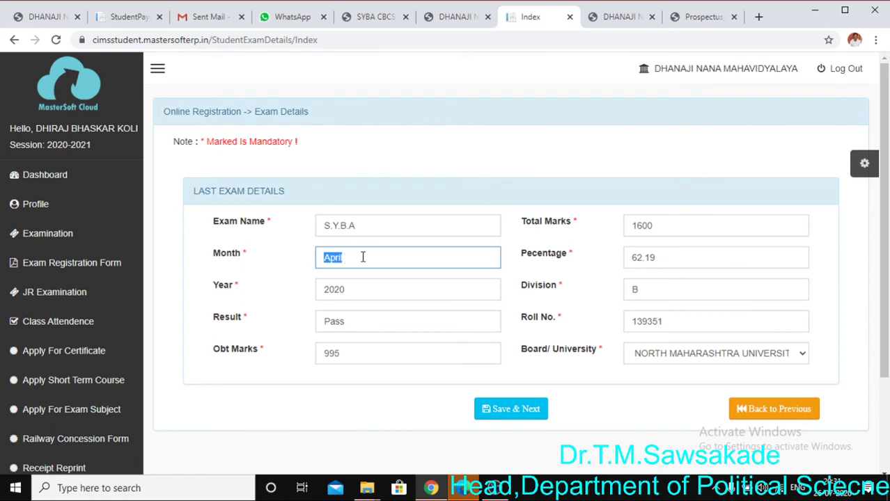
pyautogui.click(370, 262)
pyautogui.click(362, 292)
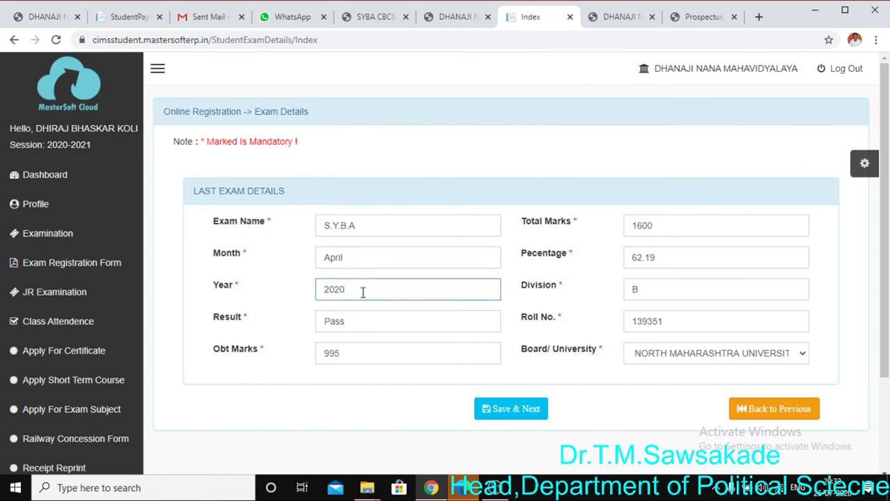
pyautogui.click(353, 356)
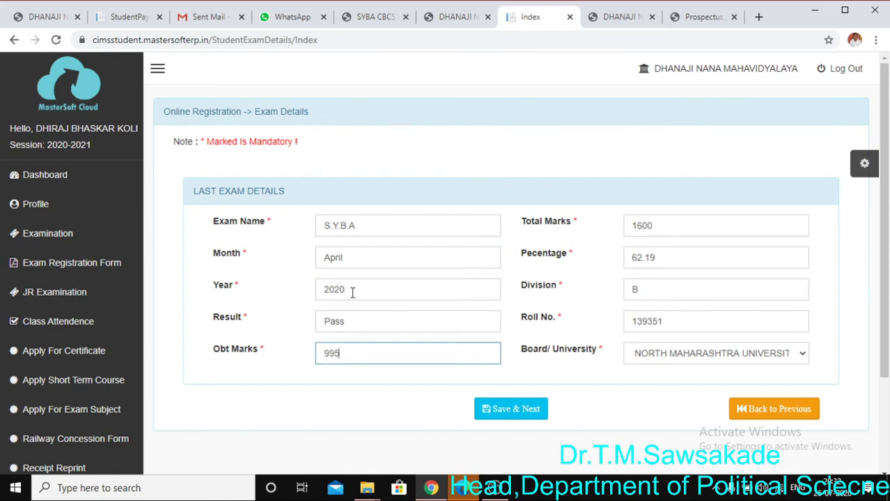
# Verify result Pass, total 1600, division and roll number, then save the exam details
pyautogui.moveTo(352, 292); pyautogui.dragTo(265, 301)
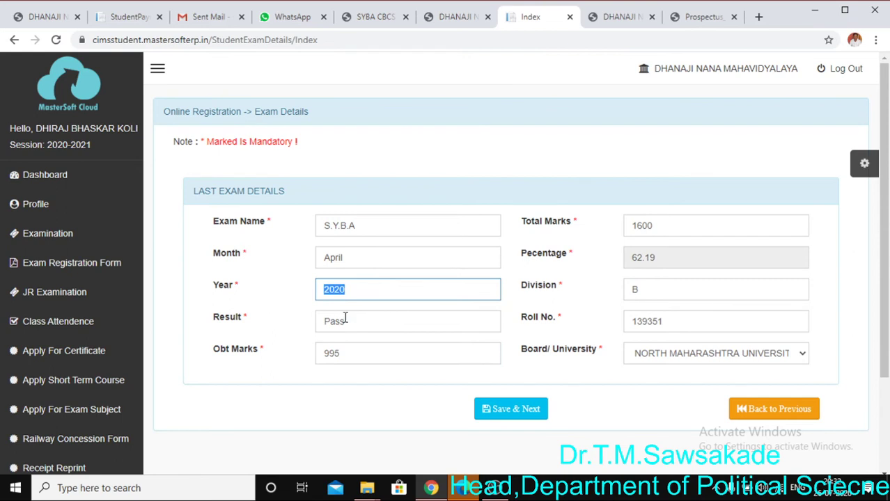
pyautogui.moveTo(344, 319); pyautogui.dragTo(249, 344)
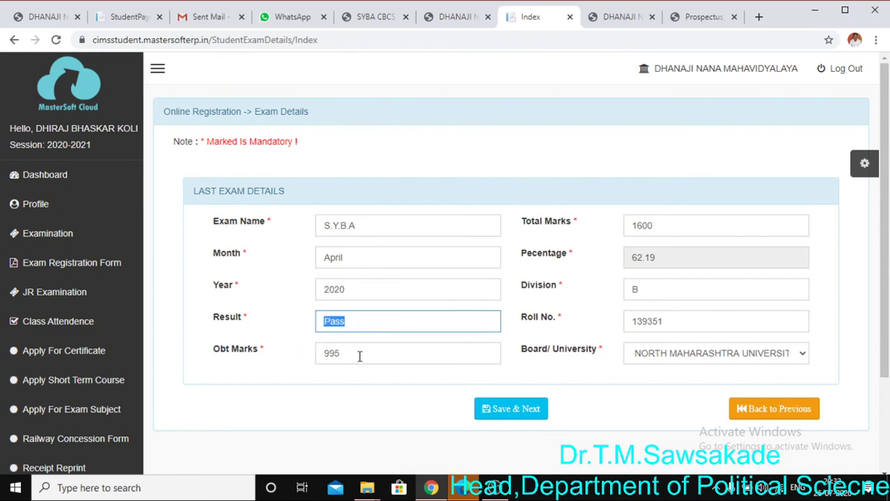
pyautogui.moveTo(359, 356); pyautogui.dragTo(305, 367)
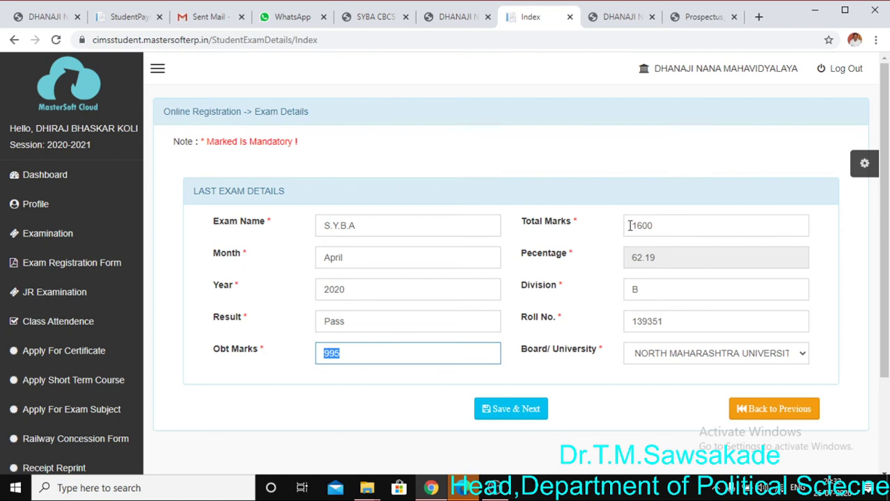
pyautogui.moveTo(629, 226); pyautogui.dragTo(679, 219)
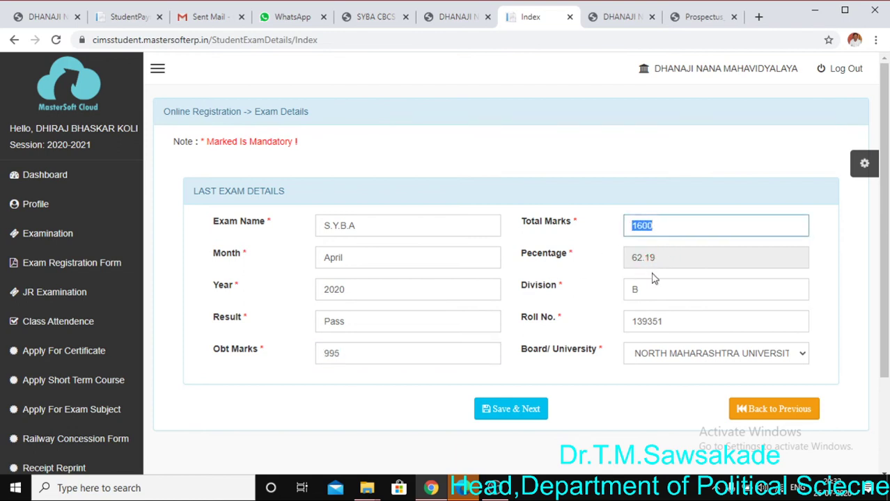
pyautogui.click(650, 296)
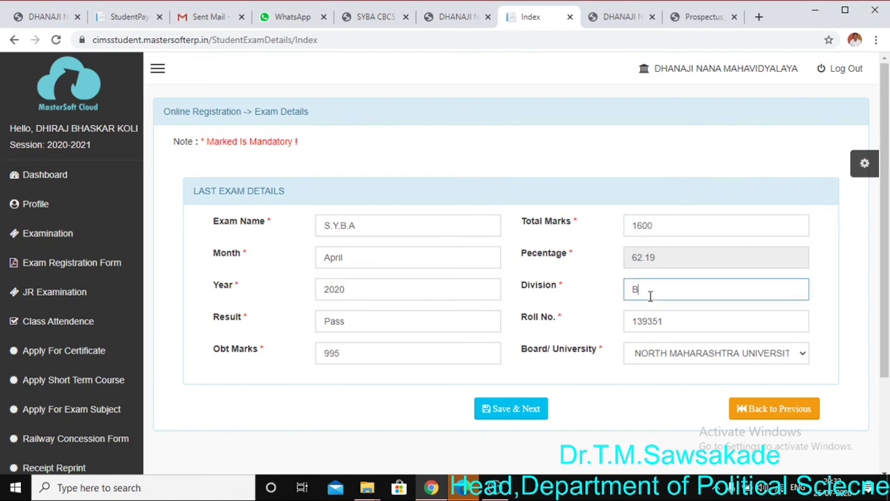
pyautogui.moveTo(628, 321); pyautogui.dragTo(675, 325)
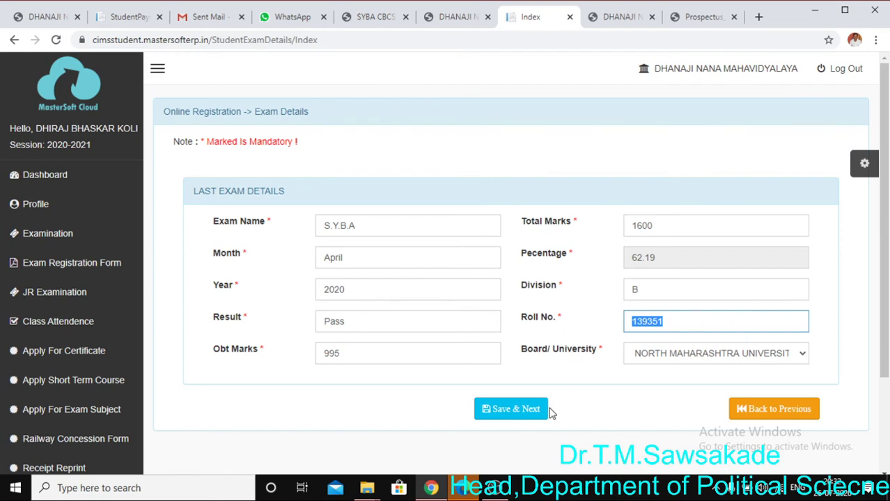
pyautogui.click(507, 409)
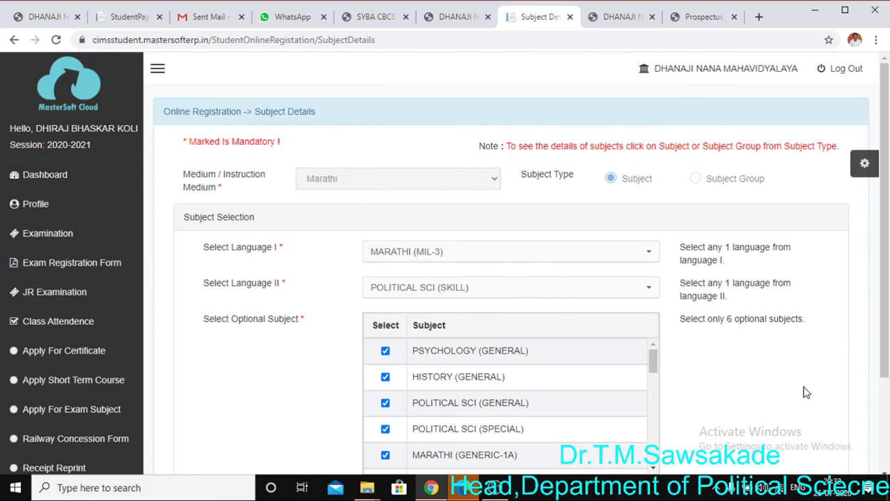
# Reconfirm MARATHI (MIL-3) as the Language I choice
pyautogui.click(651, 256)
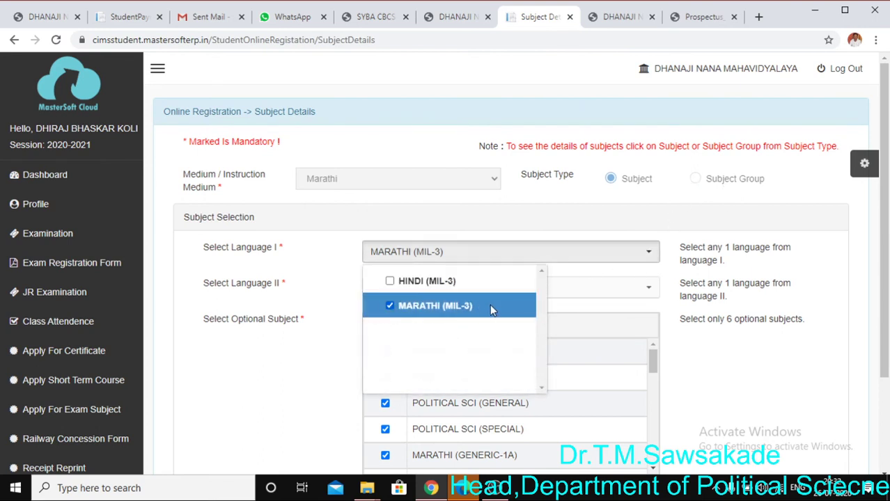
pyautogui.click(509, 317)
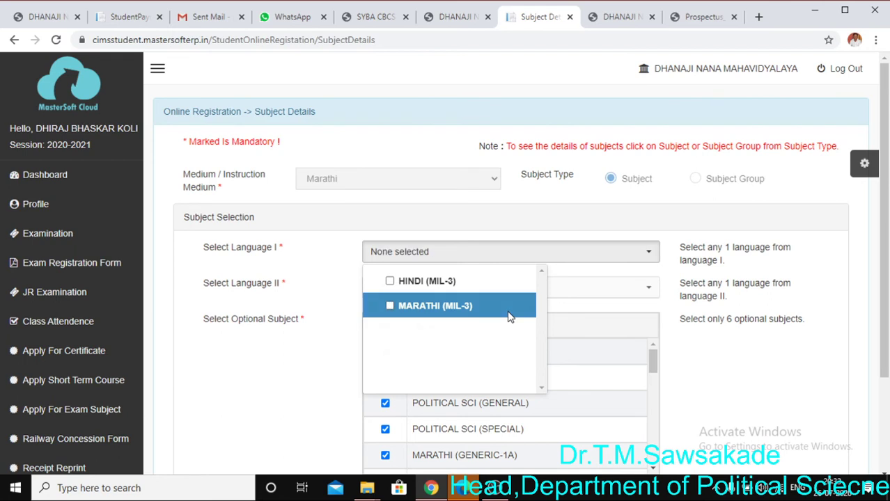
pyautogui.click(411, 305)
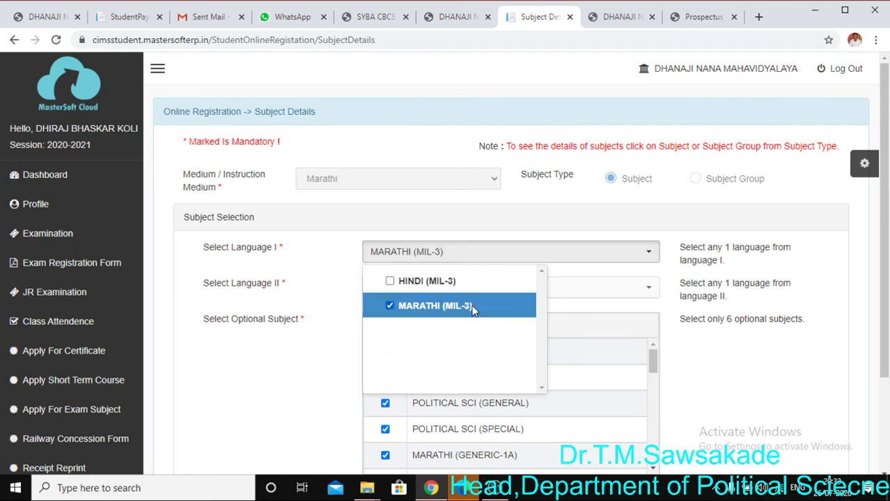
pyautogui.click(702, 364)
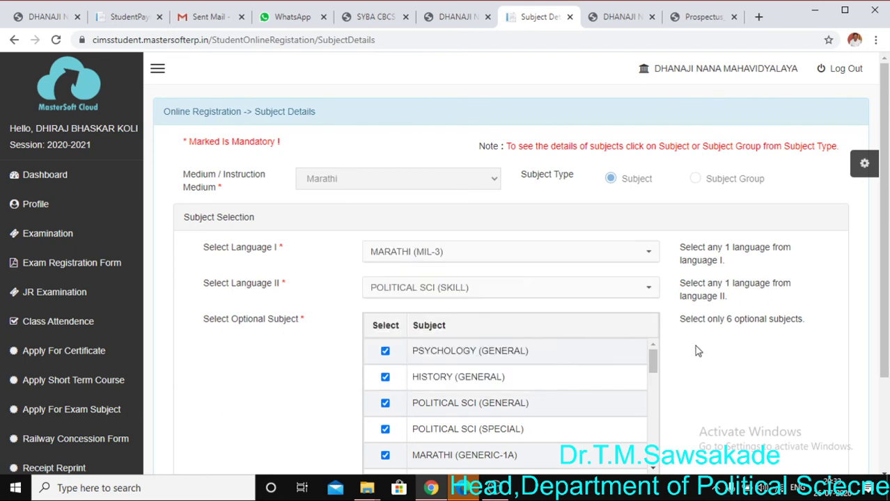
pyautogui.scroll(-2, 694, 346)
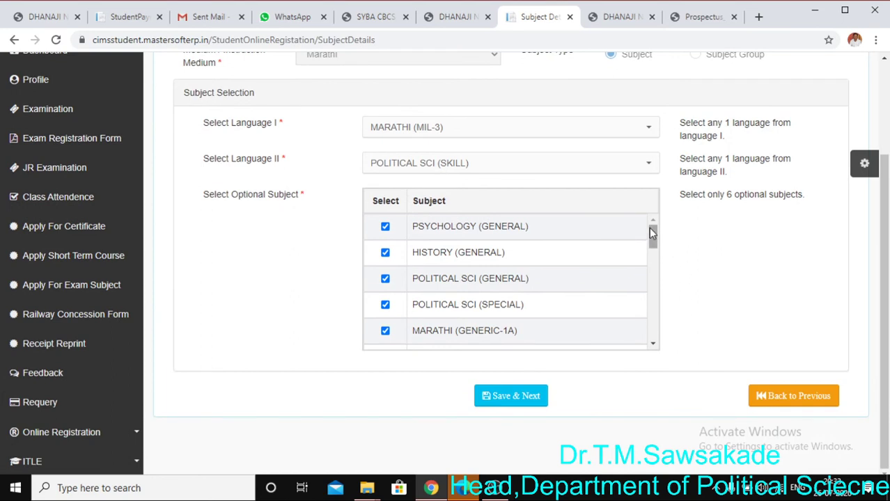
pyautogui.moveTo(652, 233); pyautogui.dragTo(669, 224)
# Re-tick POLITICAL SCI (SPECIAL), POLITICAL SCI (GENERAL), PSYCHOLOGY (GENERAL) and HISTORY (GENERAL)
pyautogui.click(385, 306)
pyautogui.click(384, 305)
pyautogui.click(385, 279)
pyautogui.click(385, 279)
pyautogui.click(386, 227)
pyautogui.click(385, 227)
pyautogui.click(386, 255)
pyautogui.click(387, 255)
# Keep MARATHI (GENERIC-1A) ticked and save the subject choices
pyautogui.scroll(-1, 537, 260)
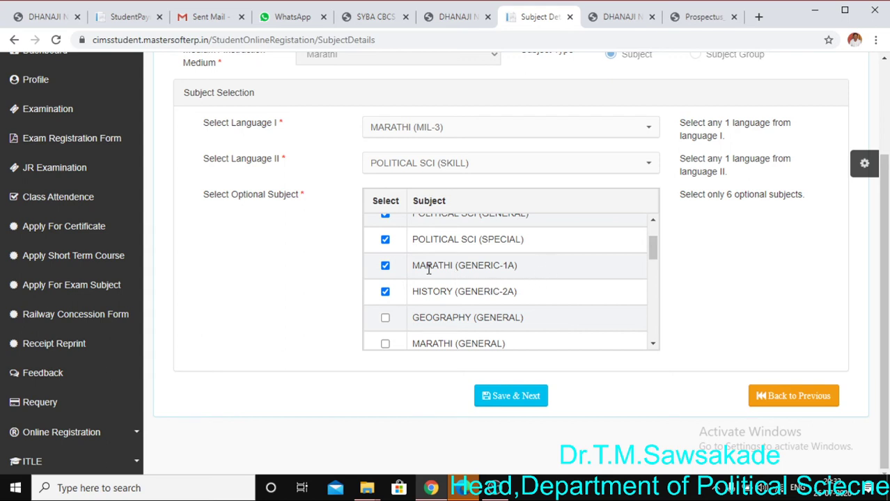
pyautogui.click(385, 267)
pyautogui.click(385, 267)
pyautogui.click(529, 402)
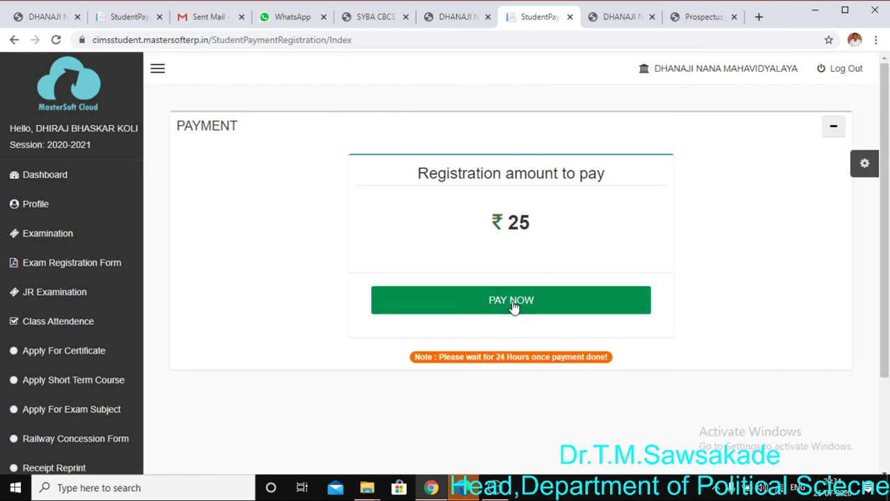
# Choose PAY NOW for the ₹25 registration fee to reach the ATOM gateway
pyautogui.click(512, 307)
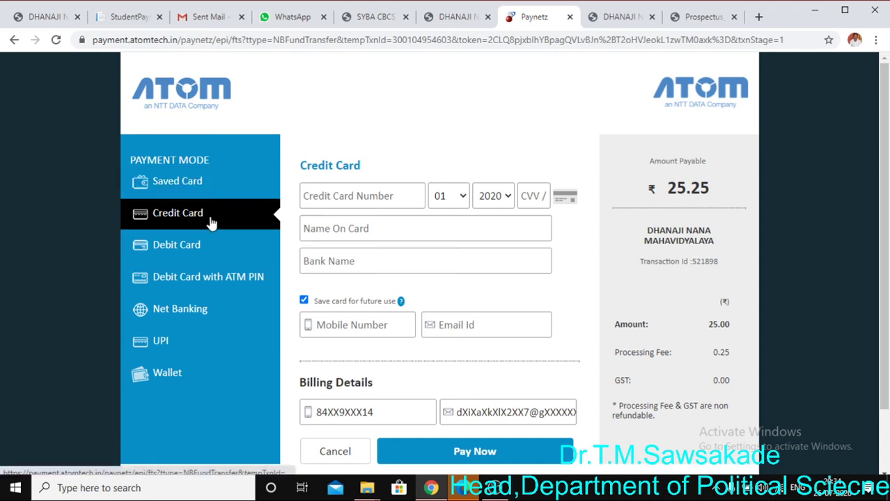
pyautogui.click(331, 198)
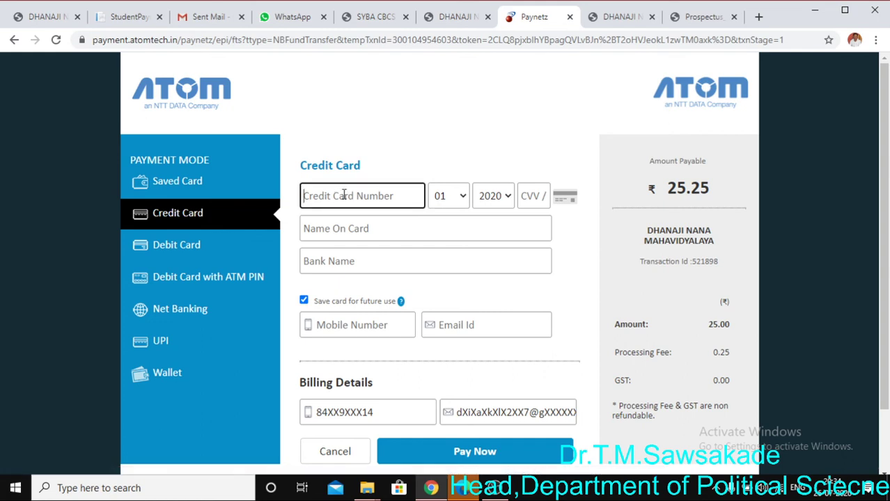
pyautogui.click(461, 199)
pyautogui.click(462, 198)
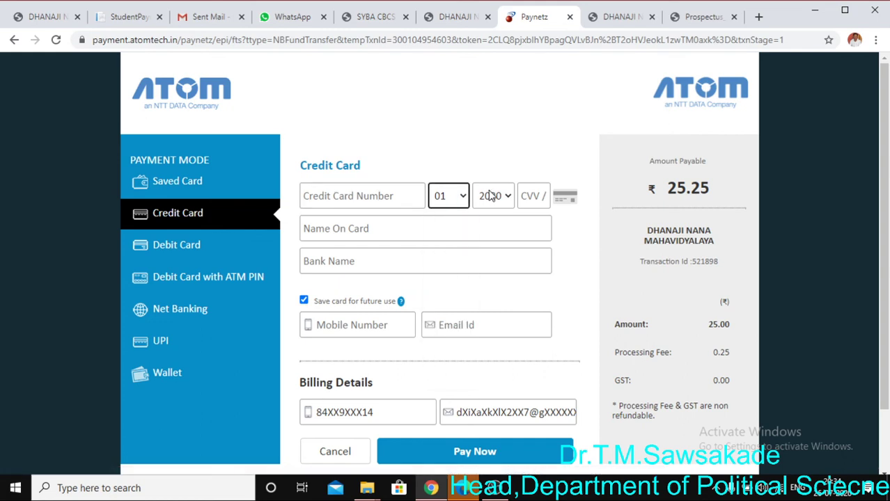
pyautogui.click(509, 198)
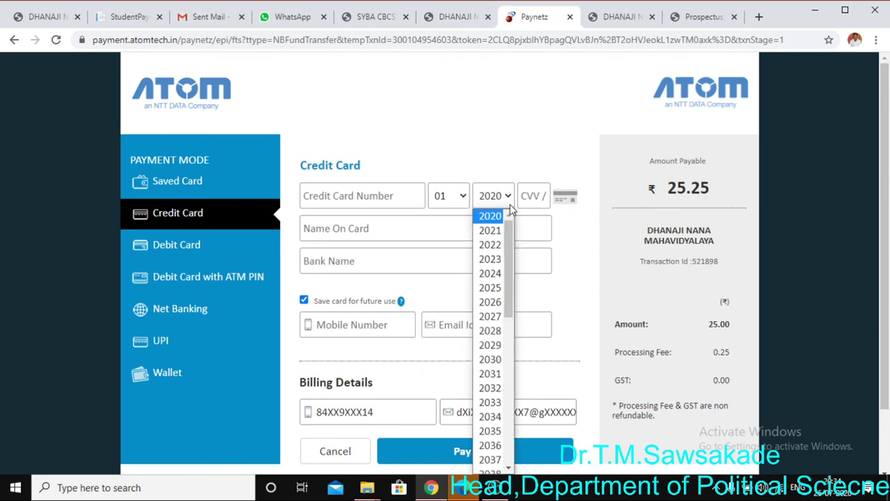
pyautogui.moveTo(508, 244); pyautogui.dragTo(516, 214)
pyautogui.click(510, 200)
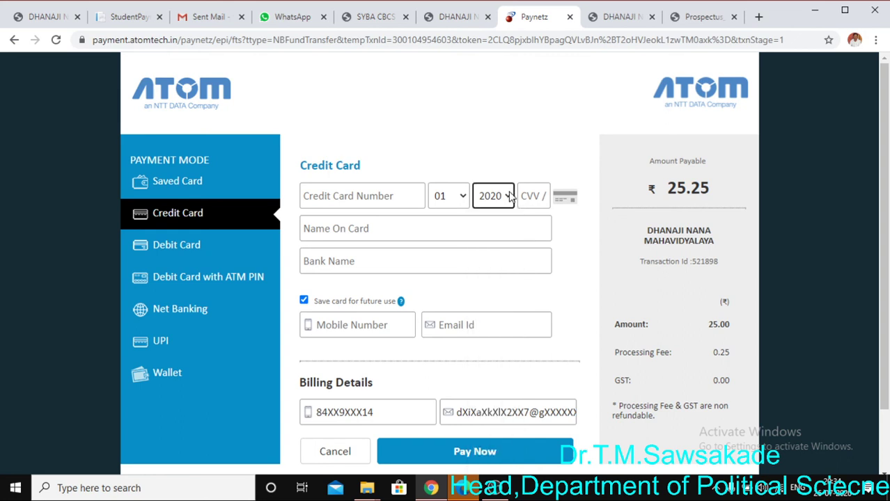
pyautogui.click(536, 196)
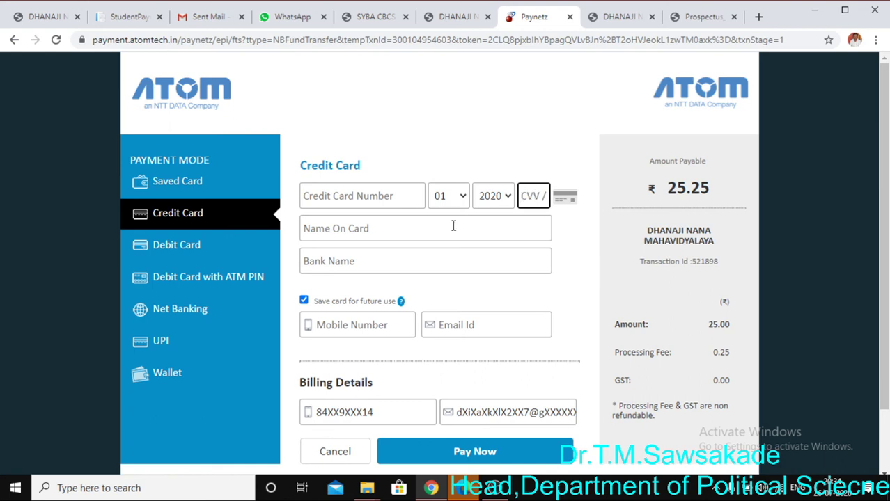
pyautogui.click(403, 231)
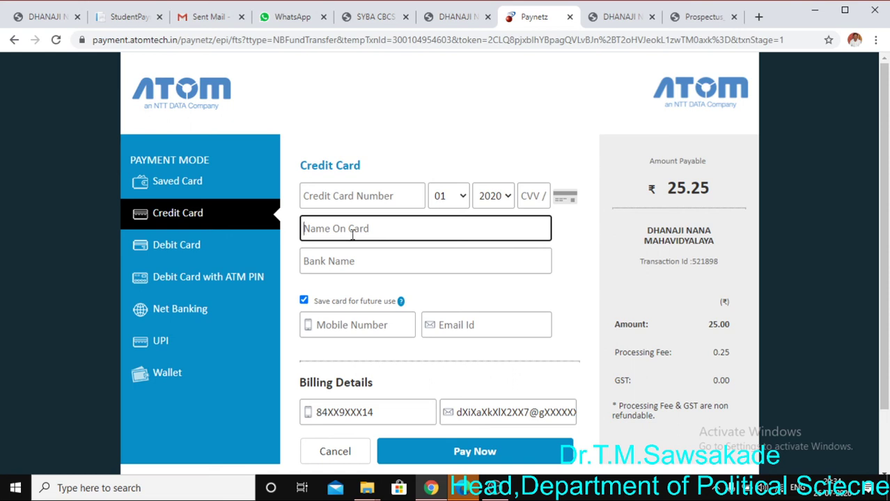
pyautogui.click(353, 265)
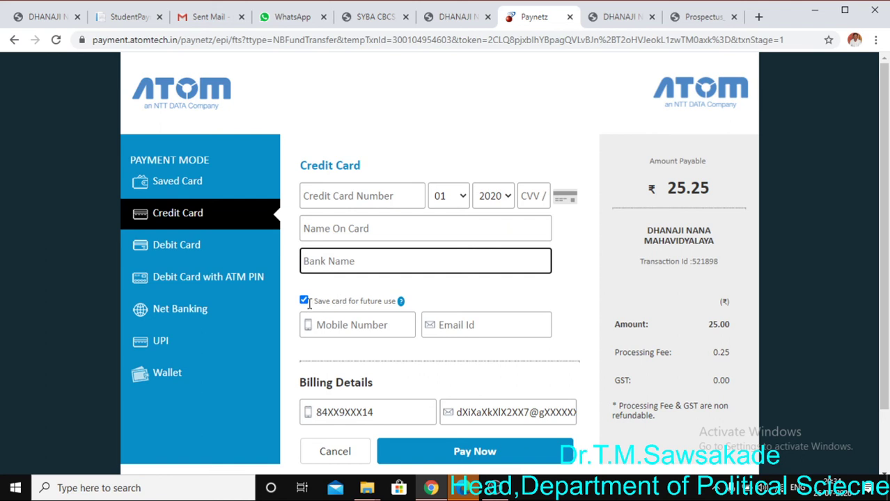
pyautogui.click(363, 333)
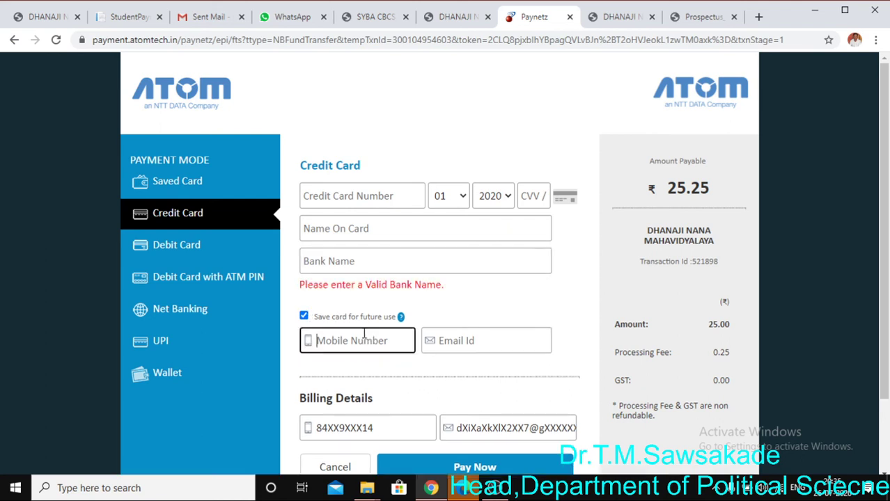
pyautogui.click(470, 339)
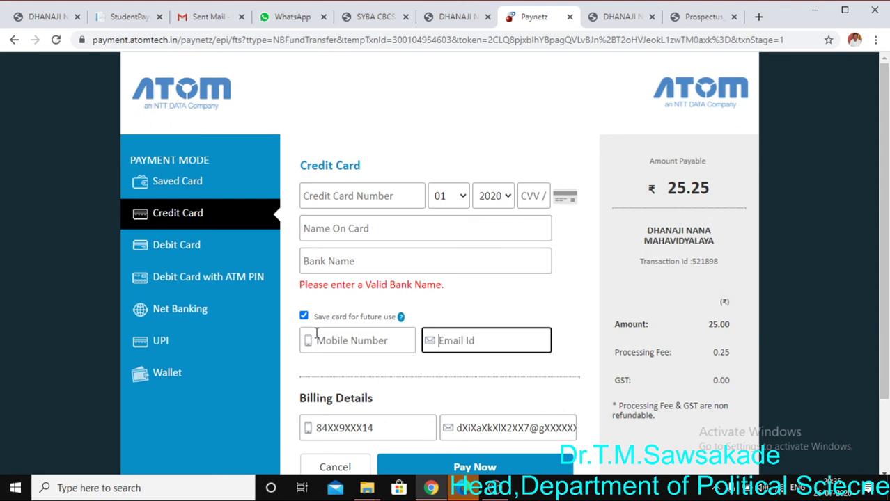
pyautogui.click(303, 317)
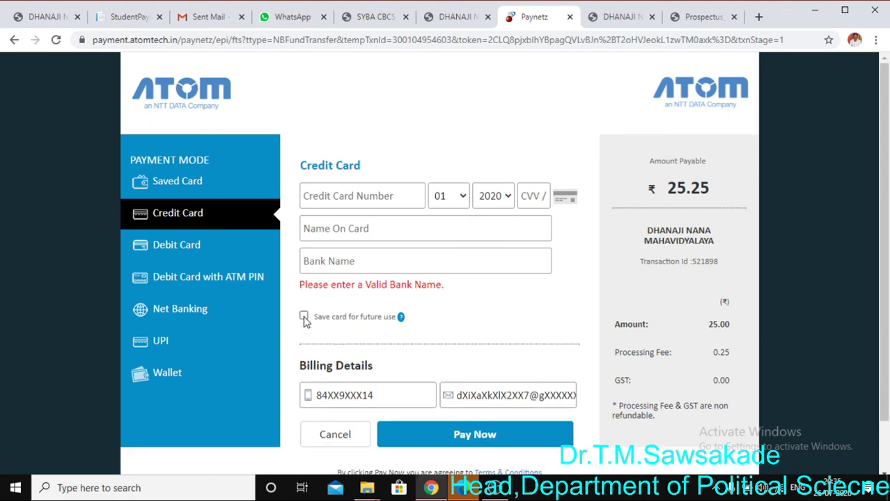
pyautogui.click(303, 317)
pyautogui.scroll(-2, 439, 348)
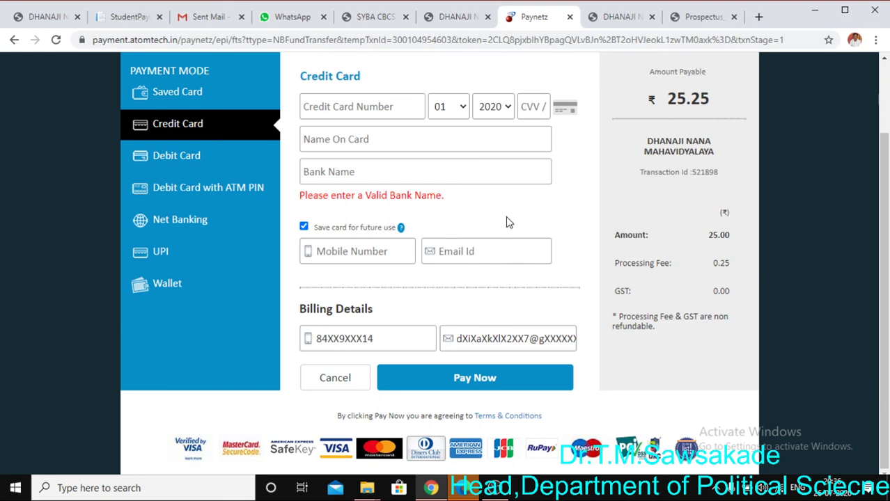
pyautogui.click(492, 490)
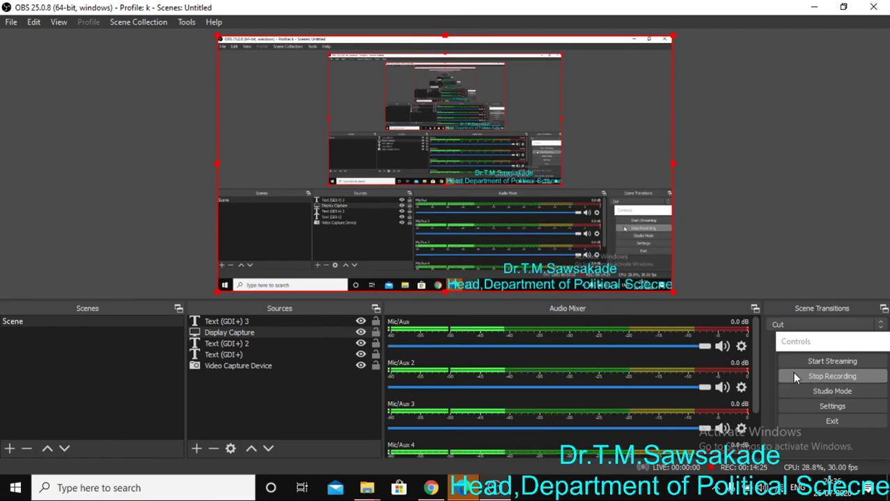